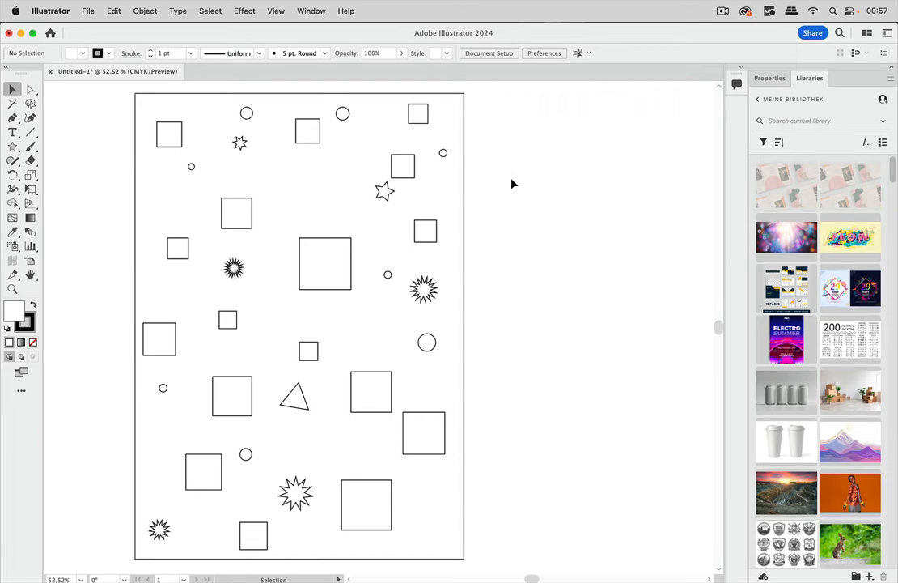
# Select every square on the artboard by matching the shape of one small square, and clear the selection.
pyautogui.click(415, 178)
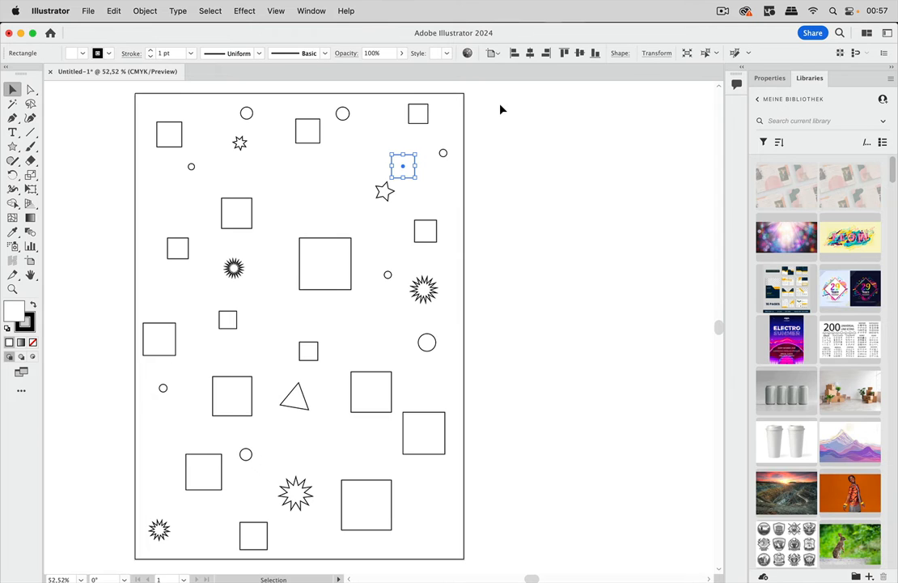
pyautogui.click(219, 12)
pyautogui.moveTo(235, 137)
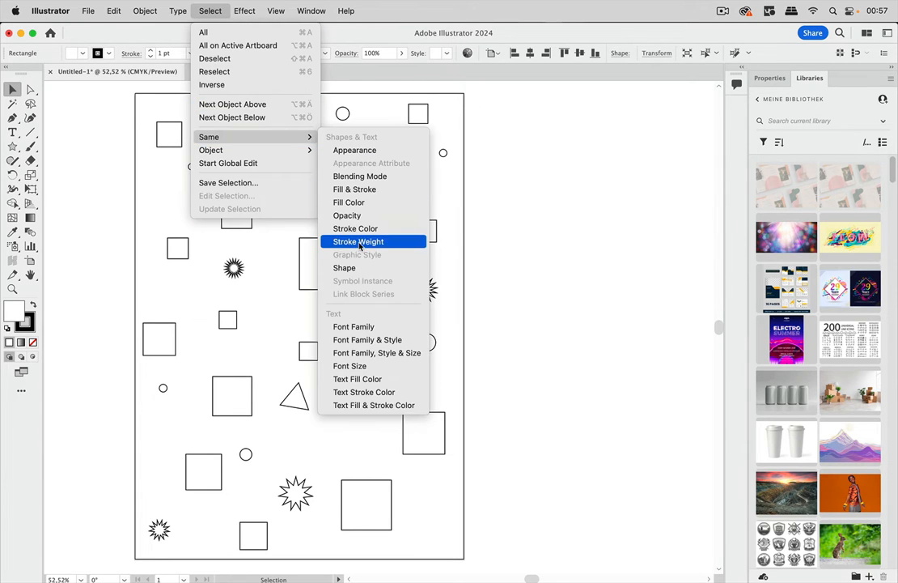
pyautogui.click(357, 267)
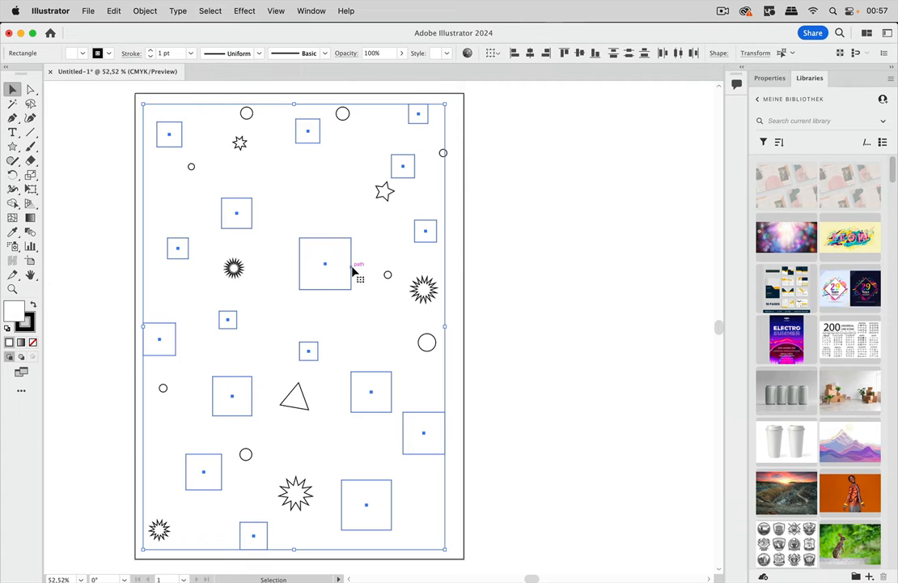
pyautogui.click(508, 249)
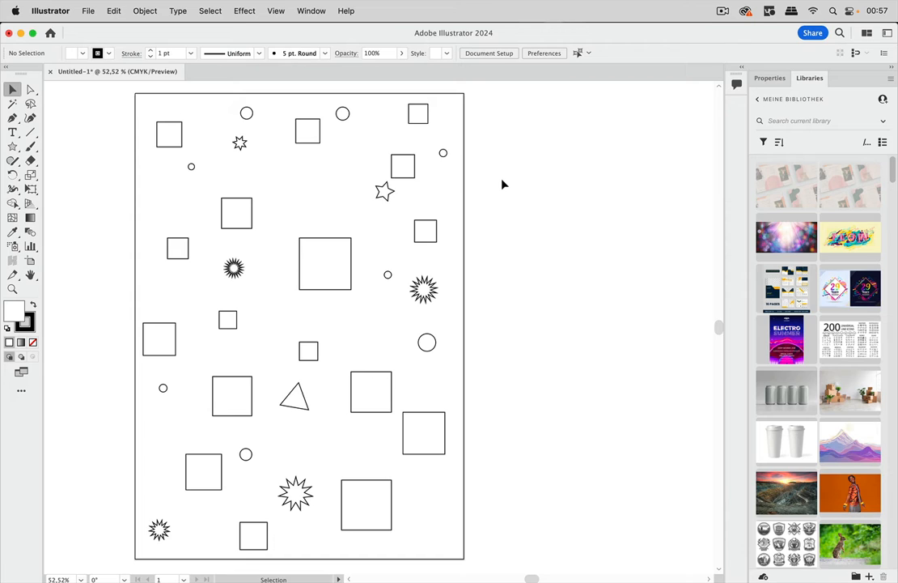
# Select all six star shapes and the triangle on the artboard together.
pyautogui.click(391, 200)
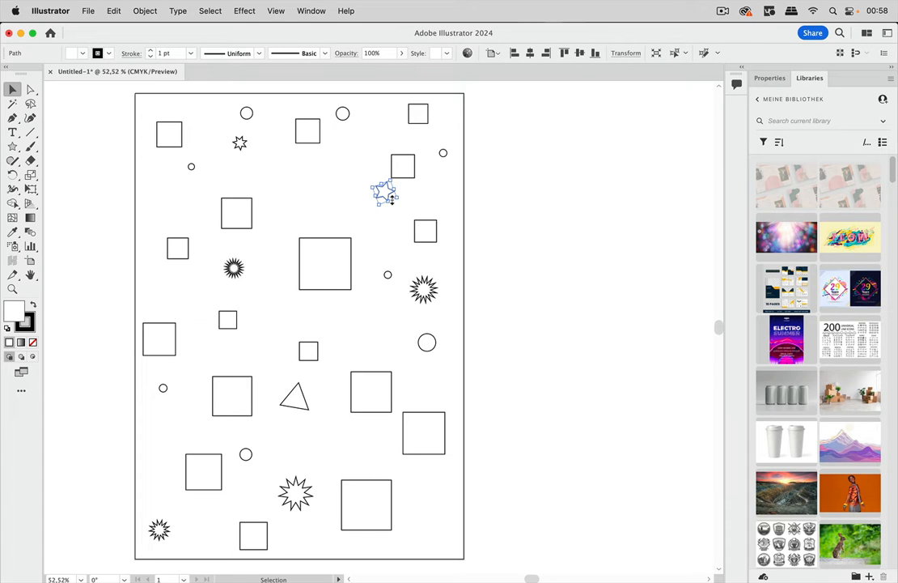
pyautogui.keyDown('shift'); pyautogui.click(241, 144); pyautogui.keyUp('shift')
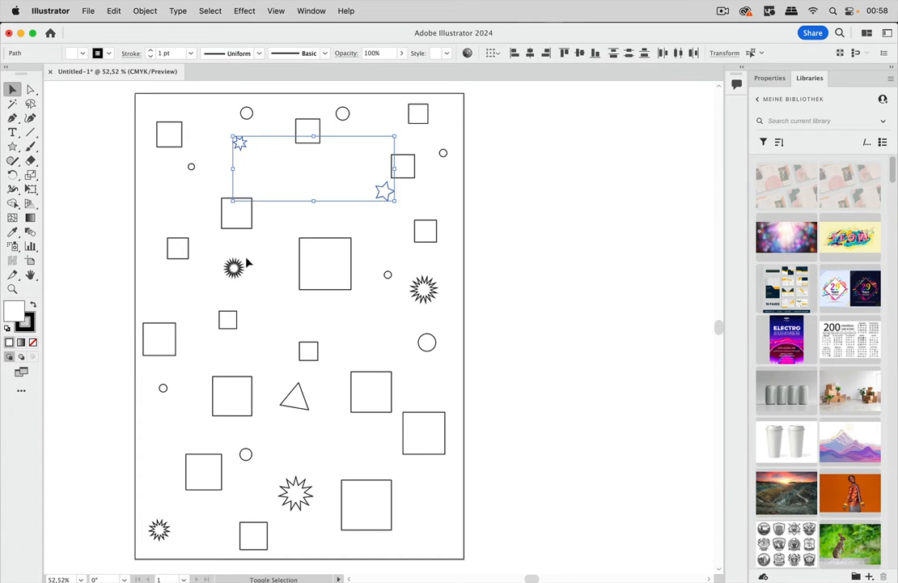
pyautogui.keyDown('shift'); pyautogui.click(238, 269); pyautogui.keyUp('shift')
pyautogui.keyDown('shift'); pyautogui.click(423, 299); pyautogui.keyUp('shift')
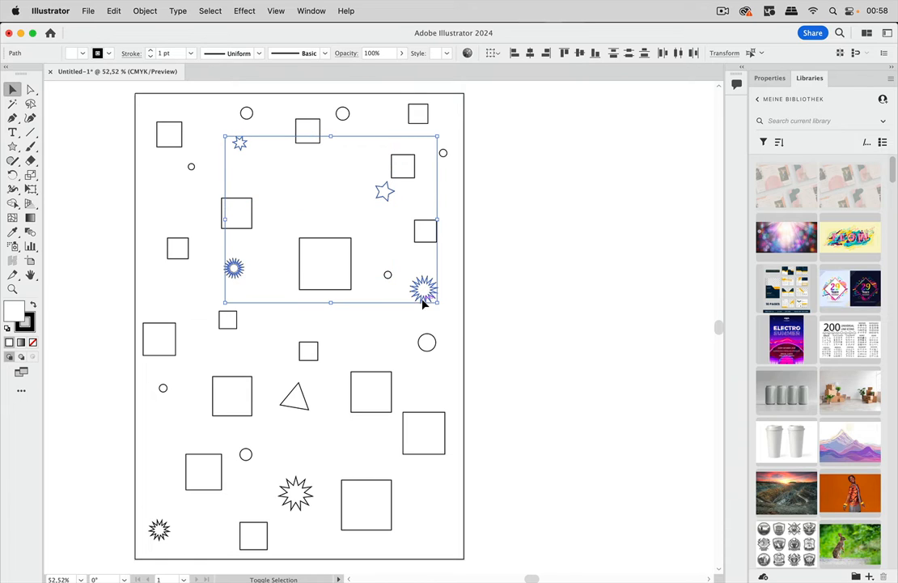
pyautogui.keyDown('shift'); pyautogui.click(296, 491); pyautogui.keyUp('shift')
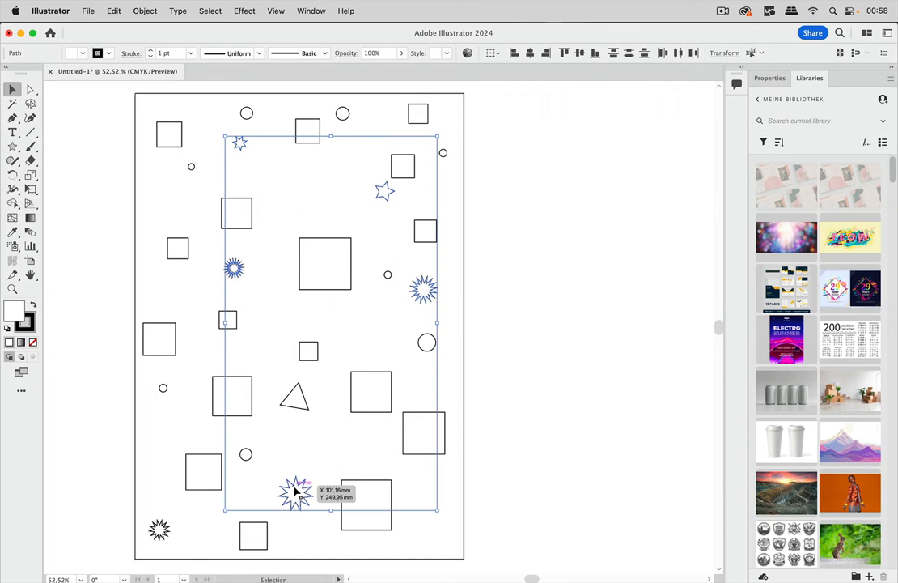
pyautogui.keyDown('shift'); pyautogui.click(160, 530); pyautogui.keyUp('shift')
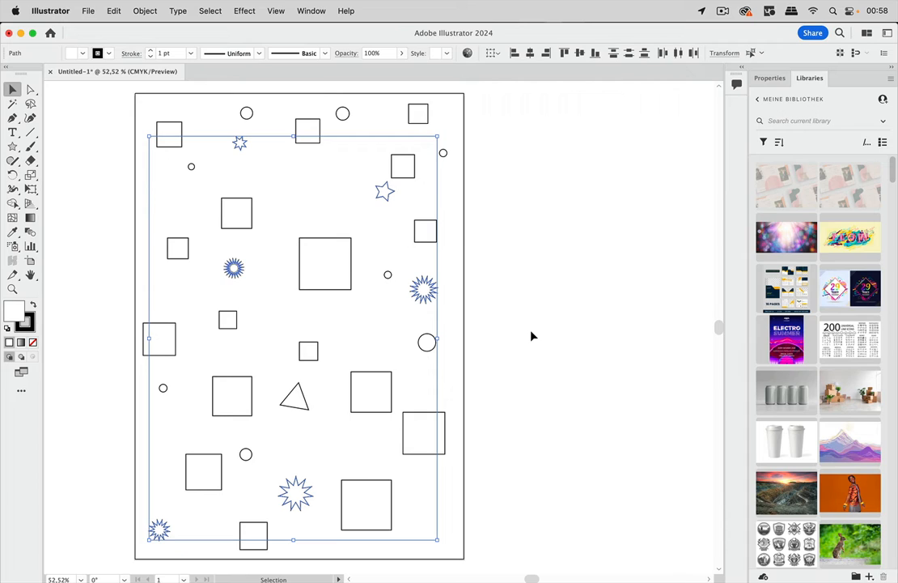
pyautogui.keyDown('shift'); pyautogui.click(311, 412); pyautogui.keyUp('shift')
# Save the current selection under the name "stars" and deselect everything.
pyautogui.click(209, 11)
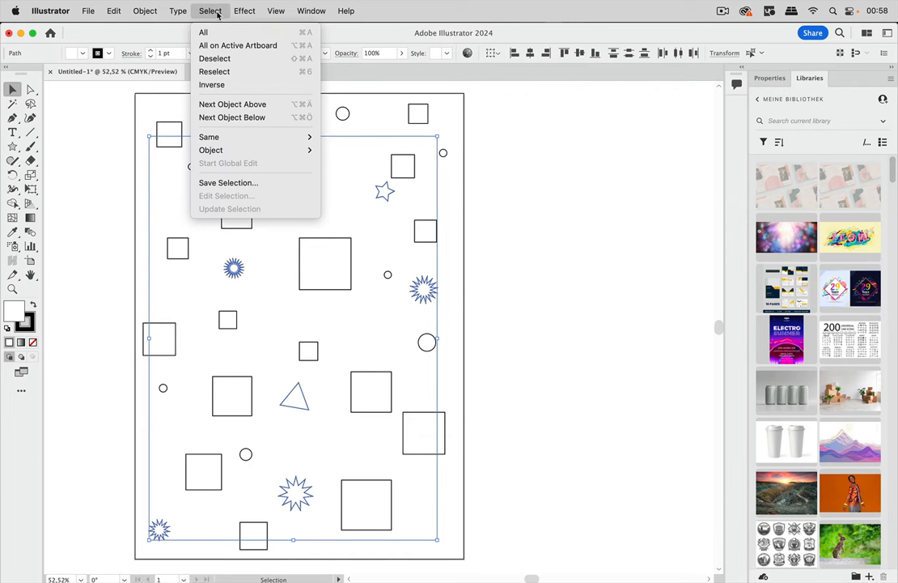
pyautogui.click(227, 183)
pyautogui.write('stars')
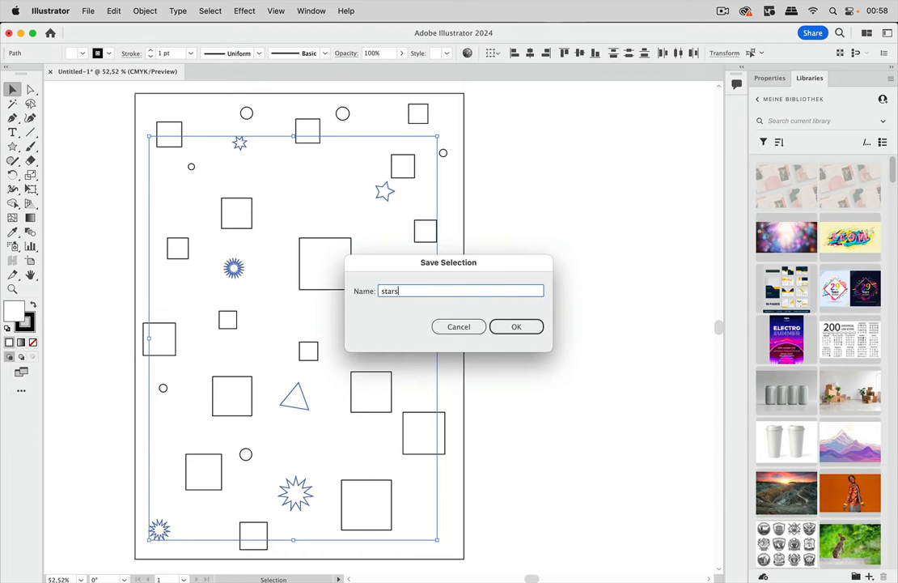
pyautogui.press('Return')
pyautogui.click(578, 209)
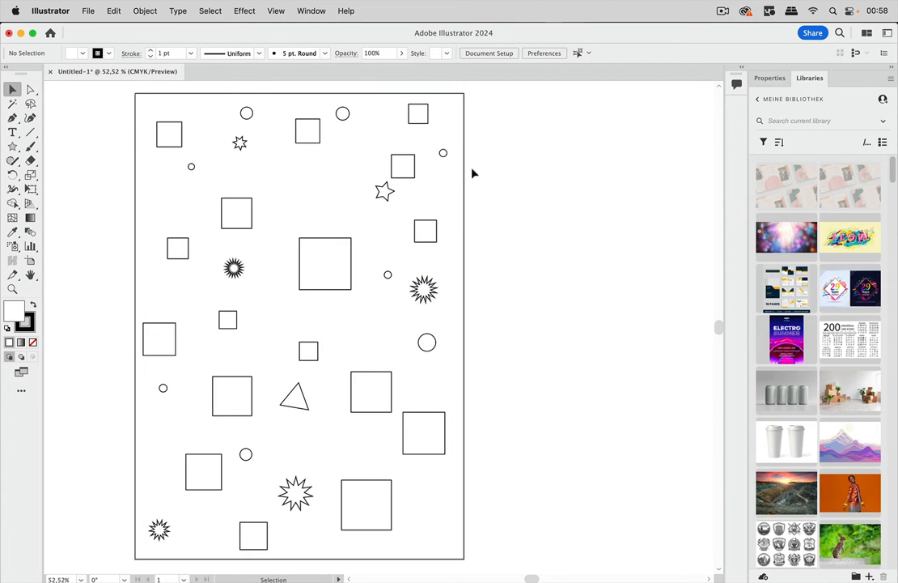
# Select a circle near the artboard's upper edge, and replace that selection by recalling the saved "stars" selection.
pyautogui.click(444, 153)
pyautogui.click(423, 132)
pyautogui.click(343, 114)
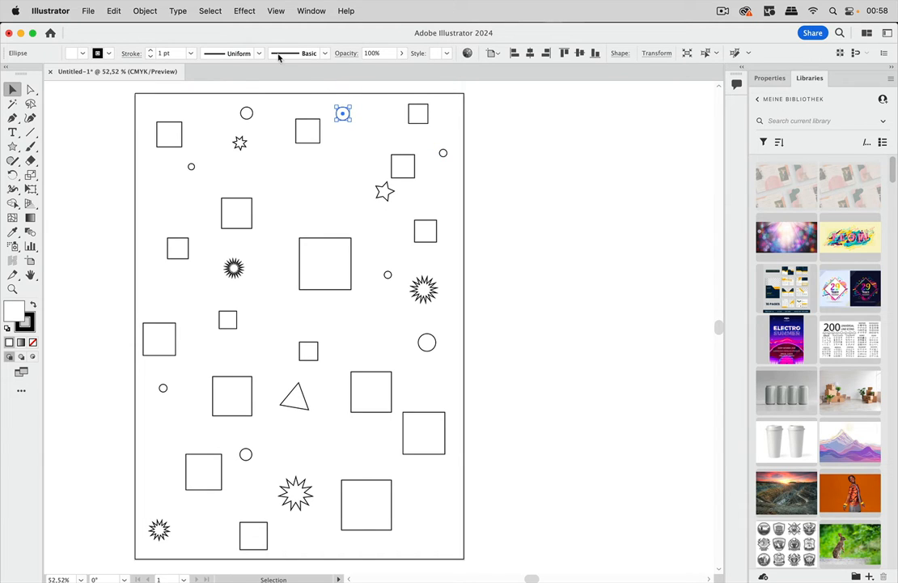
pyautogui.click(195, 11)
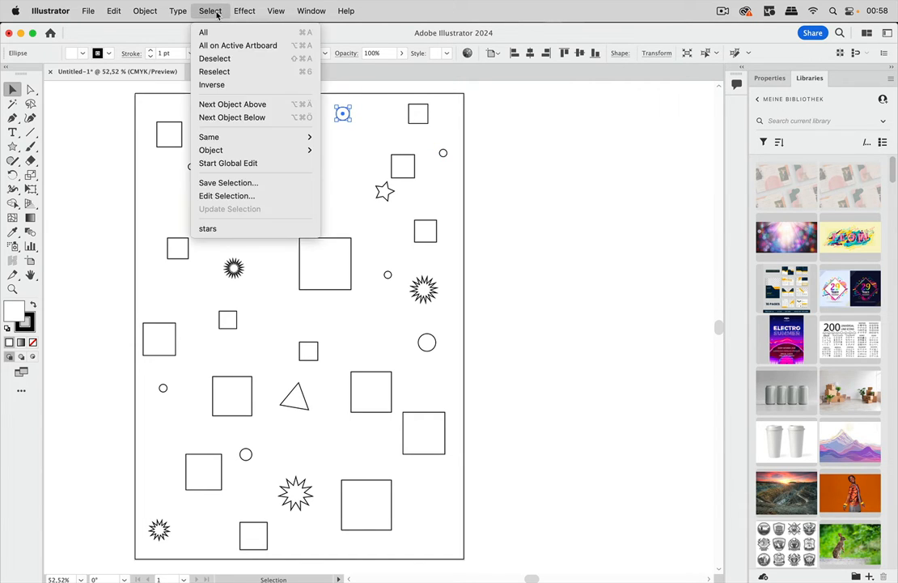
pyautogui.click(213, 228)
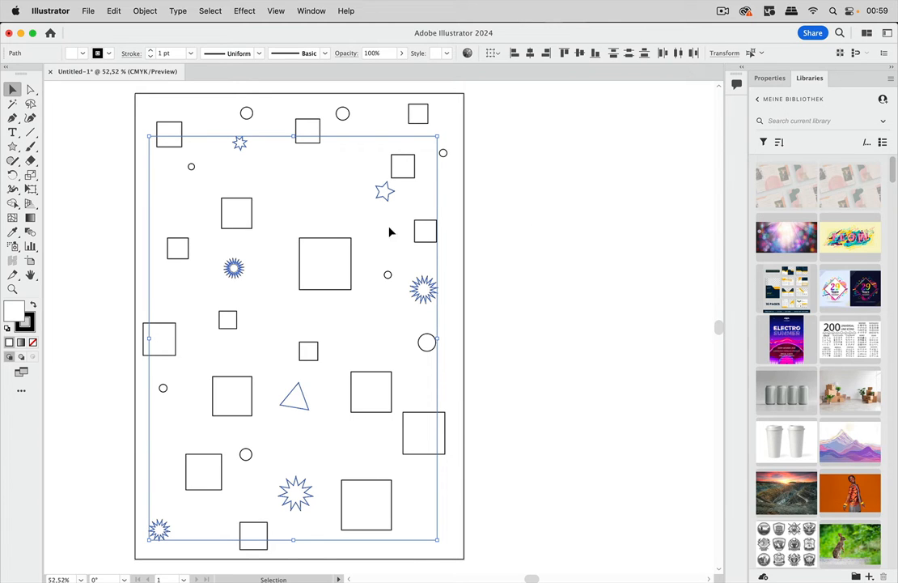
# Fill the selected stars and triangle with yellow and deselect them.
pyautogui.click(81, 53)
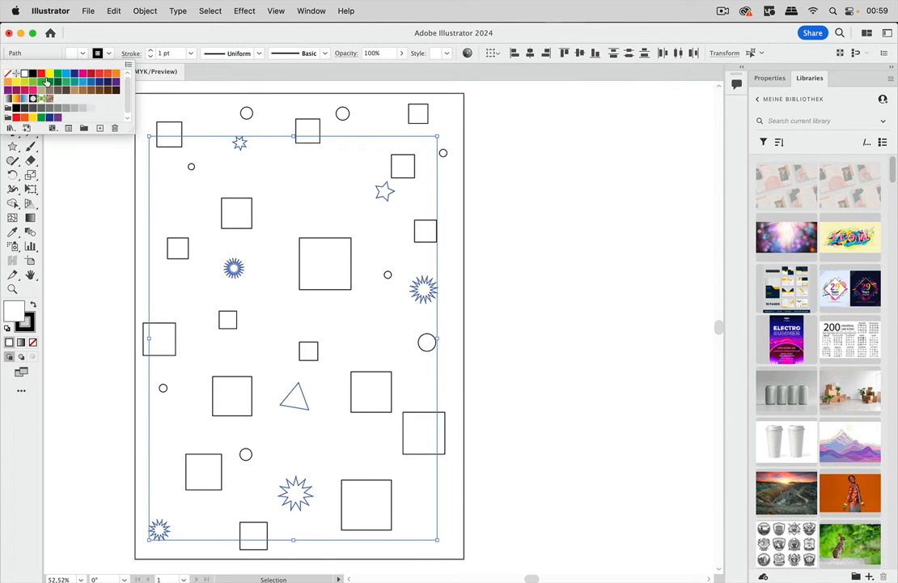
pyautogui.click(50, 73)
pyautogui.click(533, 211)
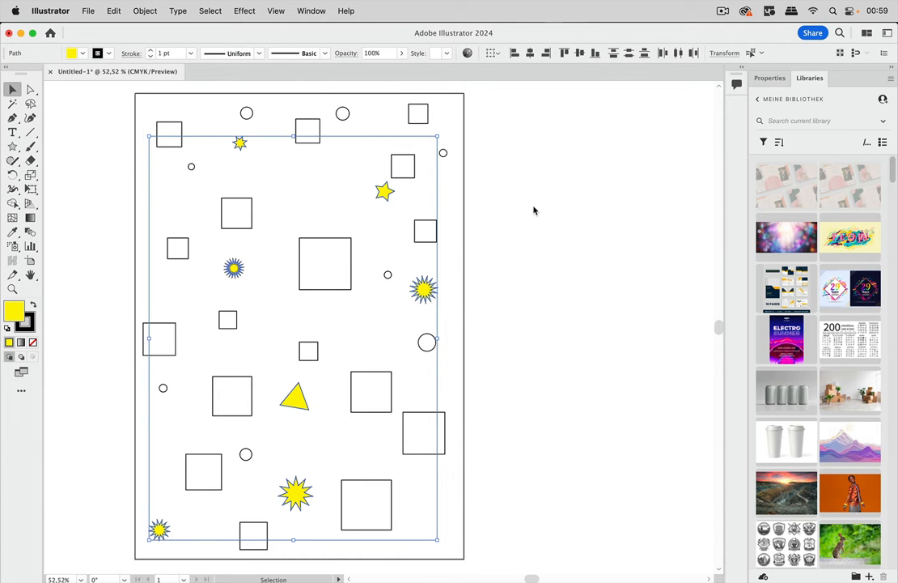
pyautogui.click(533, 211)
# Recall the saved "stars" selection to check which objects it contains, and deselect.
pyautogui.click(210, 10)
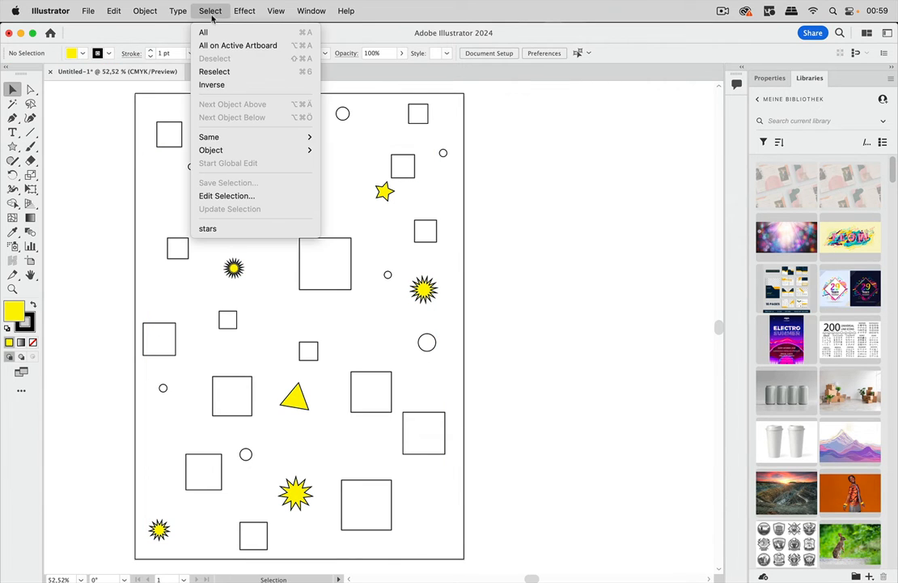
pyautogui.click(231, 228)
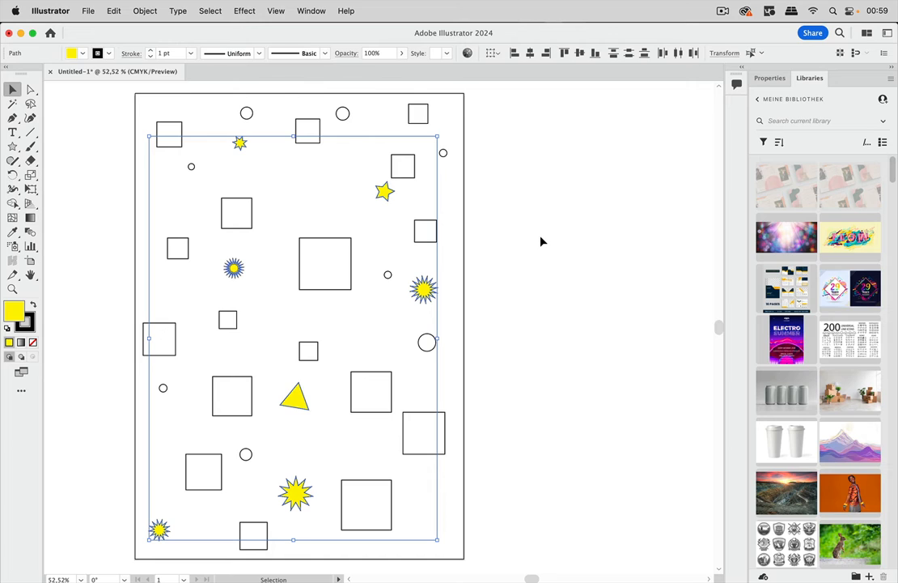
pyautogui.click(110, 188)
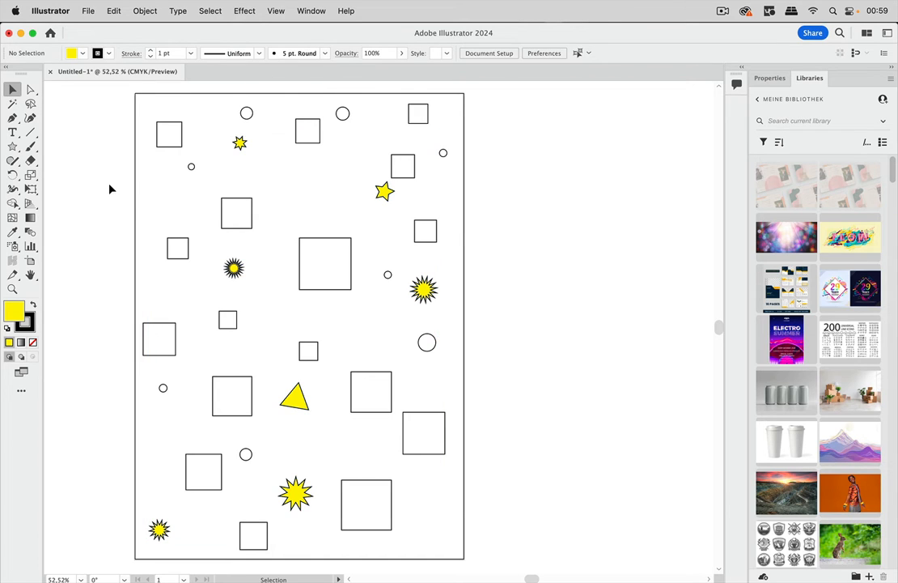
# Draw four many-pointed yellow stars of different sizes beside the artboard's right edge with the Star tool, and deselect.
pyautogui.click(12, 146)
pyautogui.moveTo(520, 219); pyautogui.dragTo(537, 244)
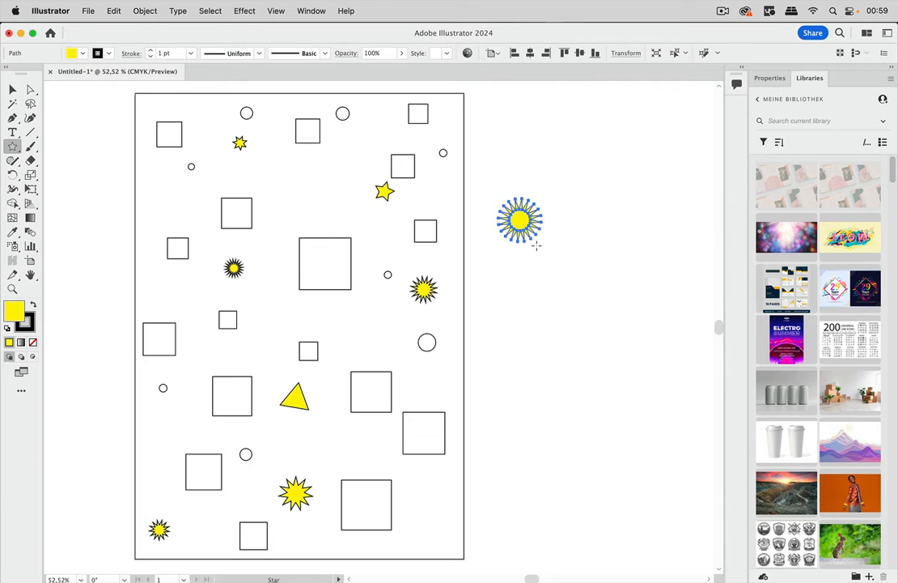
pyautogui.moveTo(531, 284); pyautogui.dragTo(566, 302)
pyautogui.moveTo(536, 360); pyautogui.dragTo(553, 368)
pyautogui.moveTo(527, 417); pyautogui.dragTo(568, 455)
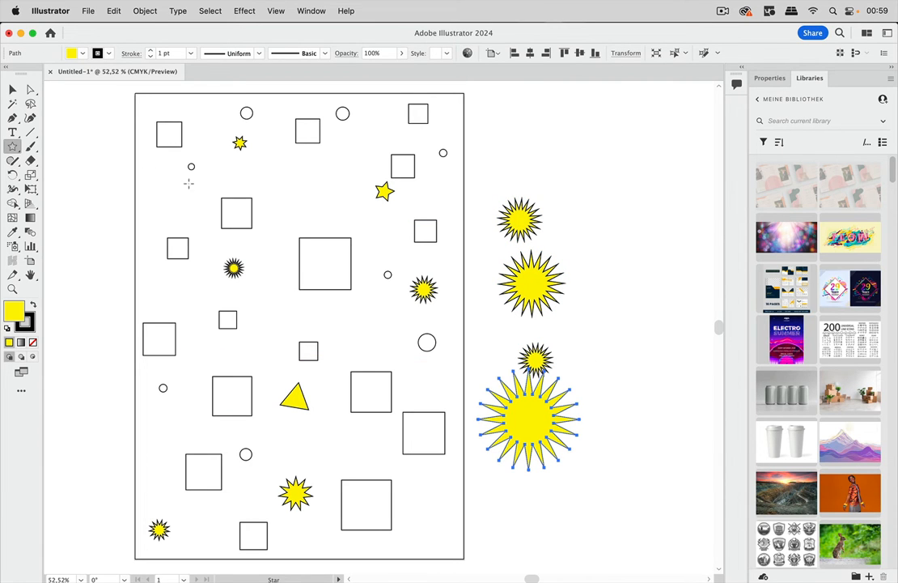
pyautogui.click(13, 89)
pyautogui.click(547, 142)
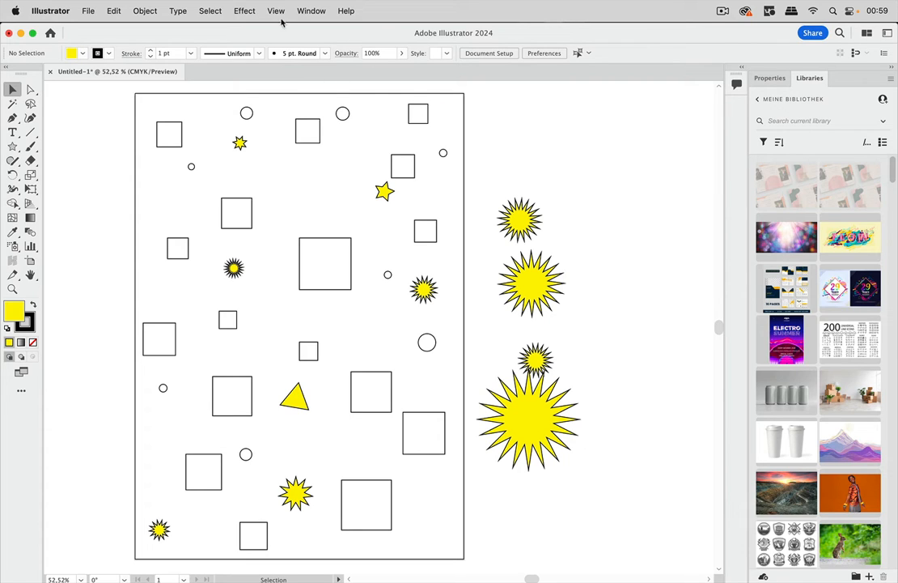
# Recall the saved "stars" selection and add the four new stars outside the artboard to it.
pyautogui.click(217, 12)
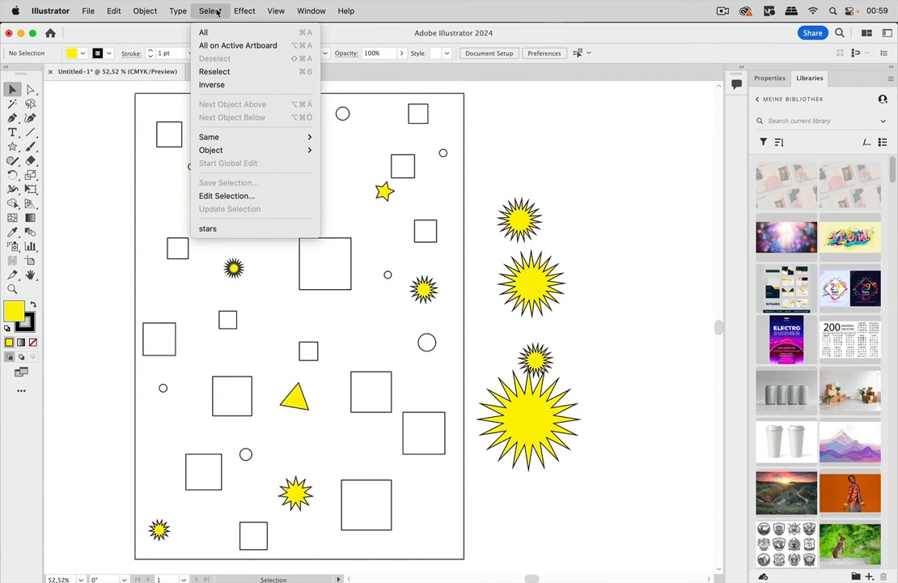
pyautogui.click(216, 230)
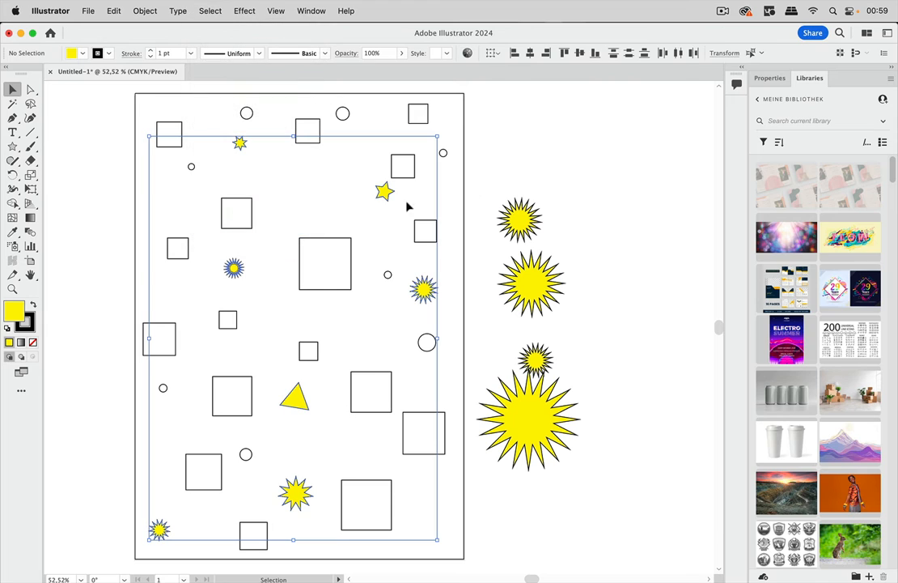
pyautogui.keyDown('shift'); pyautogui.click(527, 221); pyautogui.keyUp('shift')
pyautogui.keyDown('shift'); pyautogui.click(533, 267); pyautogui.keyUp('shift')
pyautogui.keyDown('shift'); pyautogui.click(533, 361); pyautogui.keyUp('shift')
pyautogui.keyDown('shift'); pyautogui.click(519, 422); pyautogui.keyUp('shift')
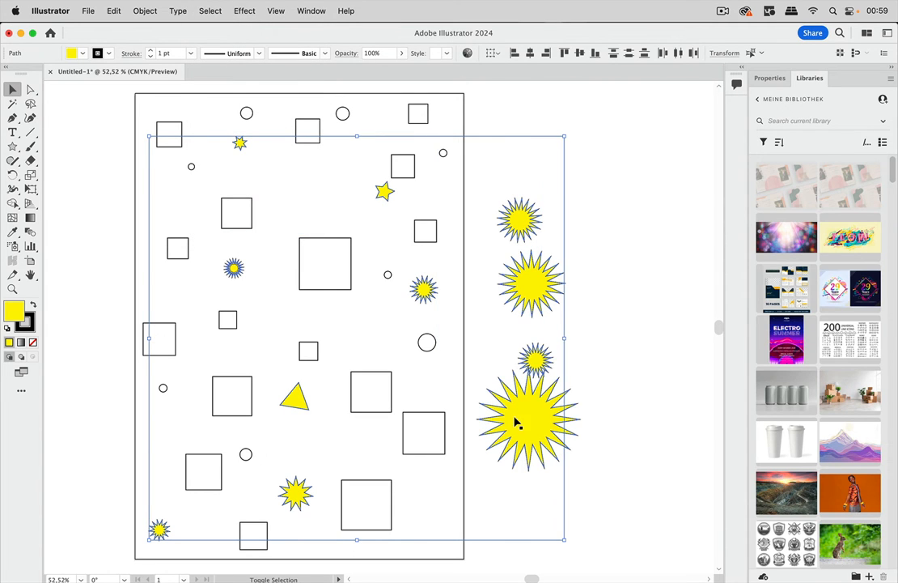
pyautogui.keyDown('shift'); pyautogui.click(515, 419); pyautogui.keyUp('shift')
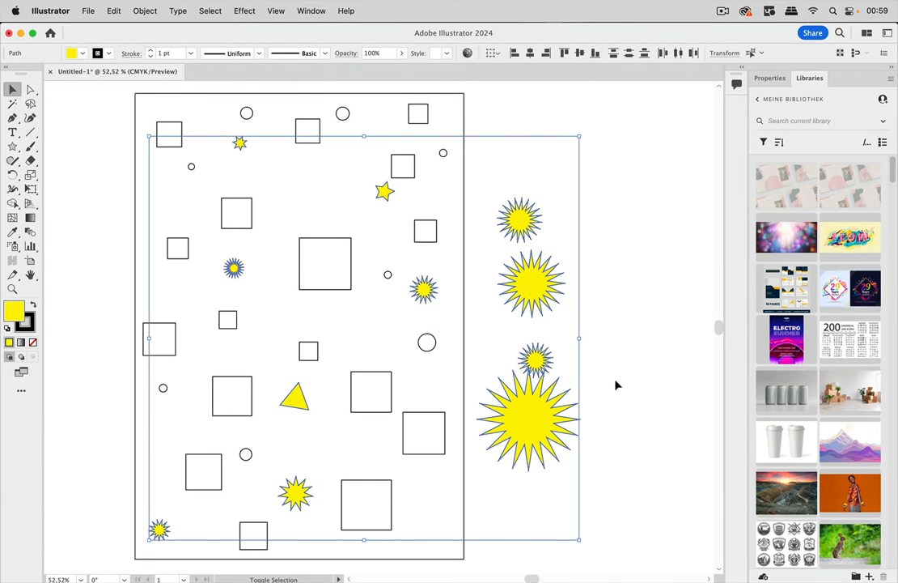
# Update the saved "stars" selection with the currently selected objects and deselect everything.
pyautogui.click(210, 11)
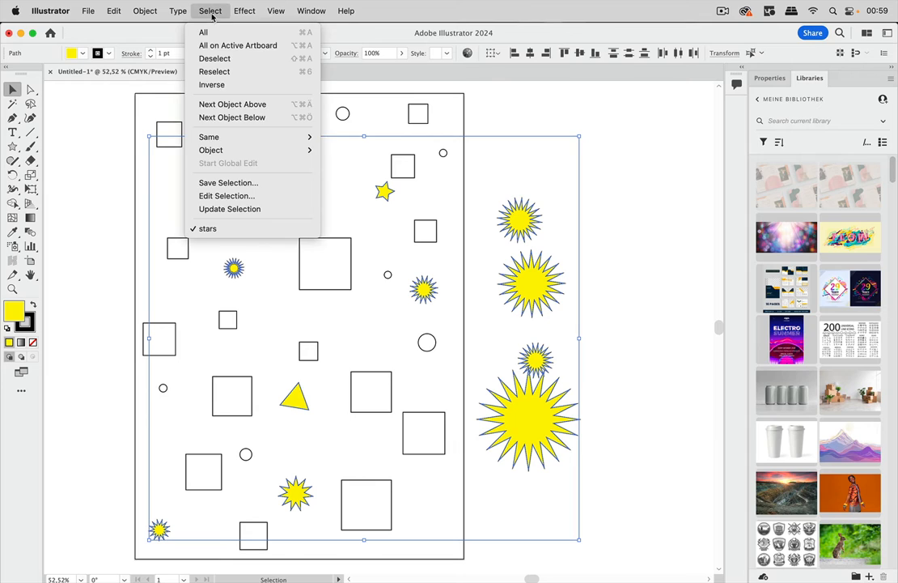
pyautogui.click(251, 210)
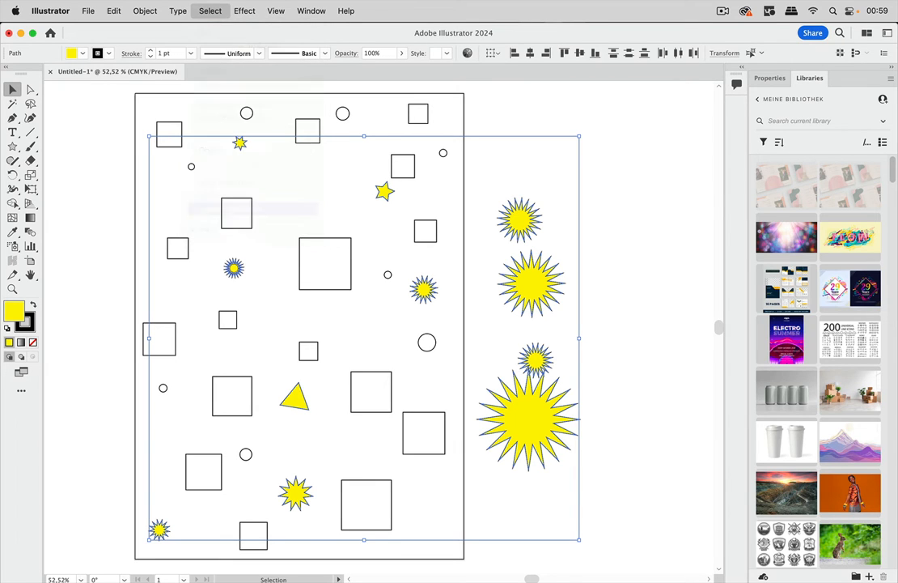
pyautogui.click(533, 155)
# Move the circle above the small seven-pointed star slightly right and down, and deselect it.
pyautogui.click(421, 124)
pyautogui.click(343, 113)
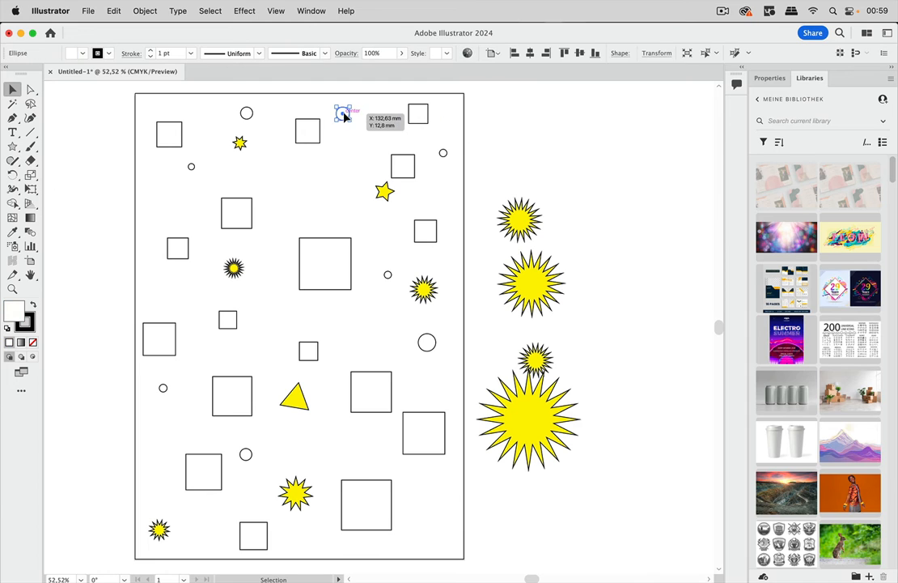
pyautogui.click(309, 133)
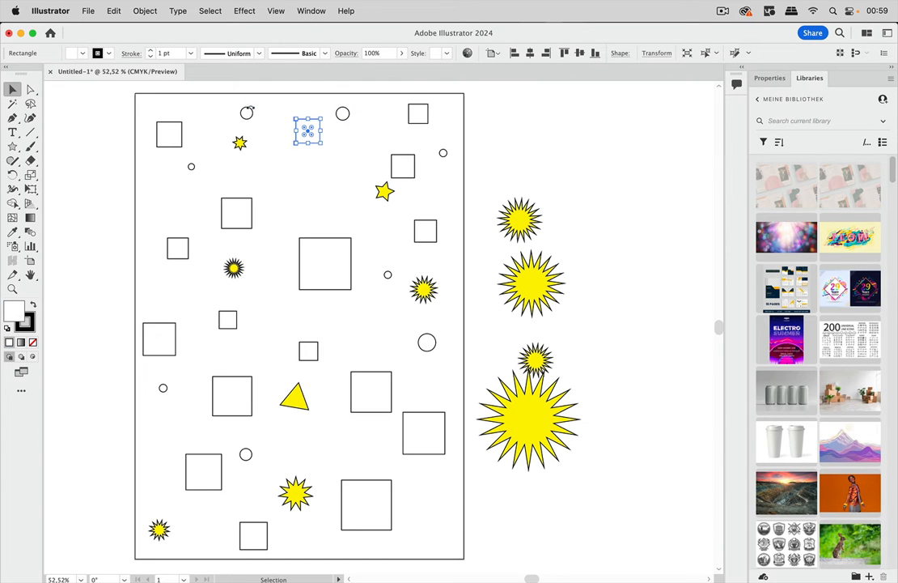
pyautogui.click(267, 113)
pyautogui.moveTo(252, 115); pyautogui.dragTo(273, 121)
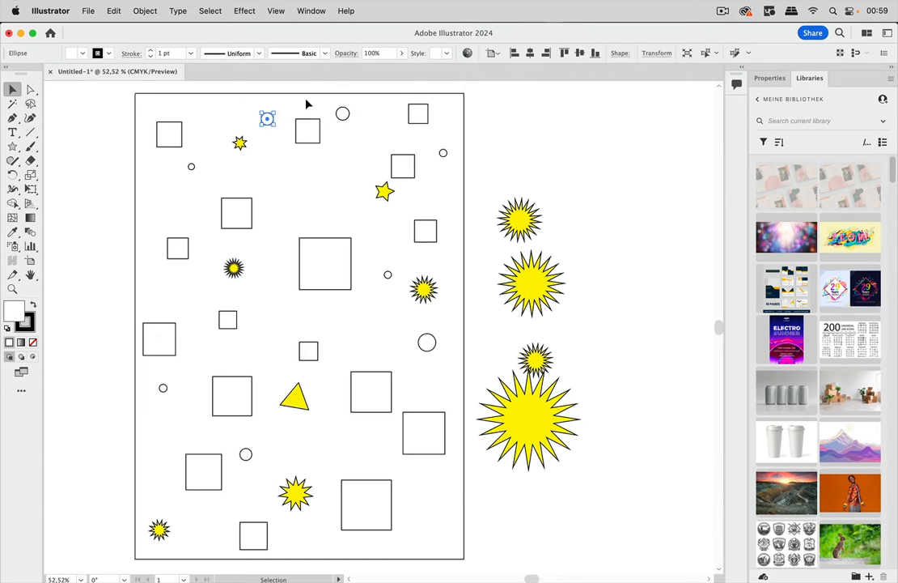
pyautogui.click(307, 103)
# Recall the updated "stars" selection to check that it covers the stars outside the artboard, and deselect.
pyautogui.click(211, 12)
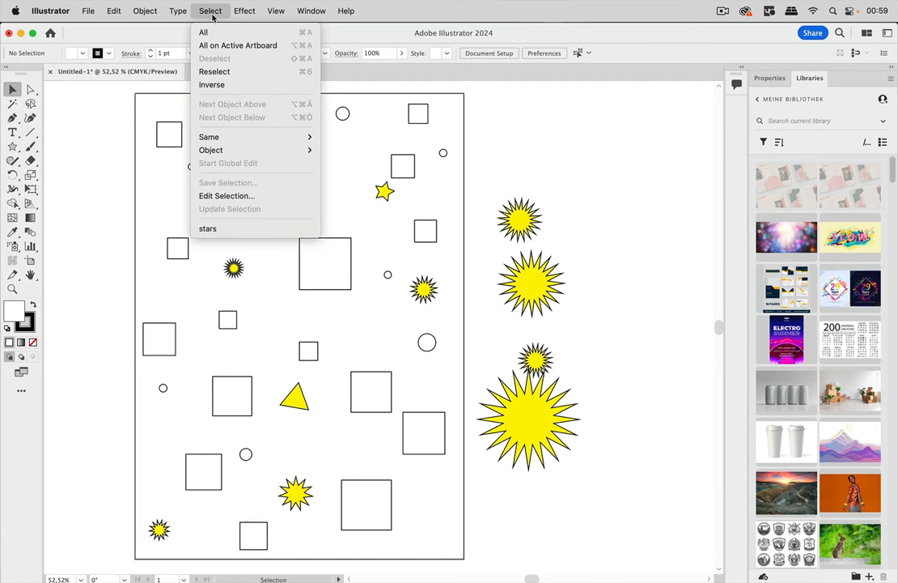
pyautogui.click(211, 229)
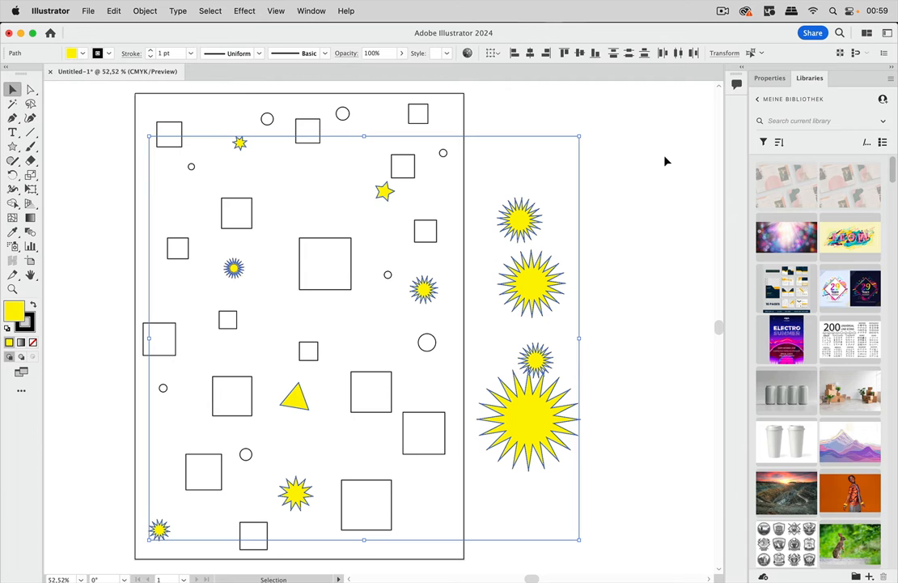
pyautogui.click(643, 183)
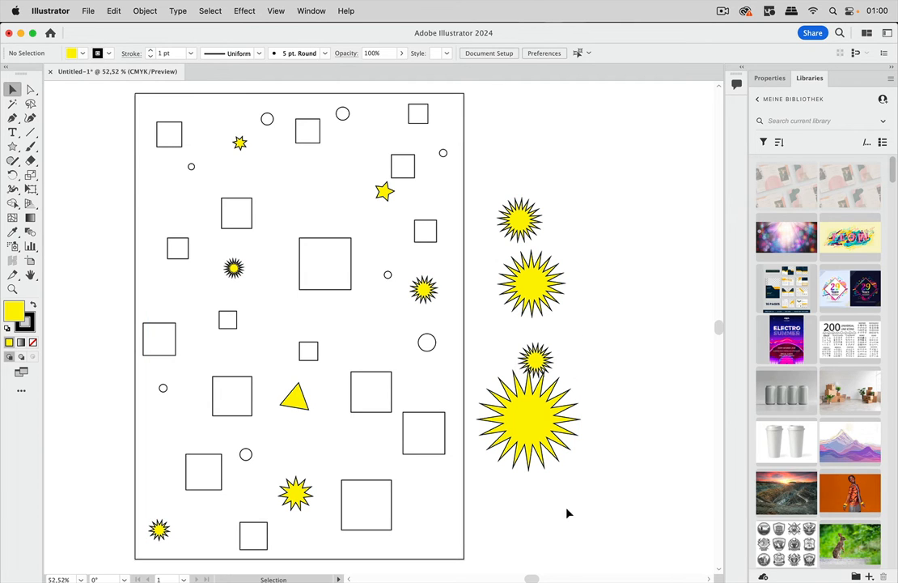
# Switch to Adobe Illustrator (Beta) and display the Layers panel at a reduced height.
pyautogui.moveTo(542, 577)
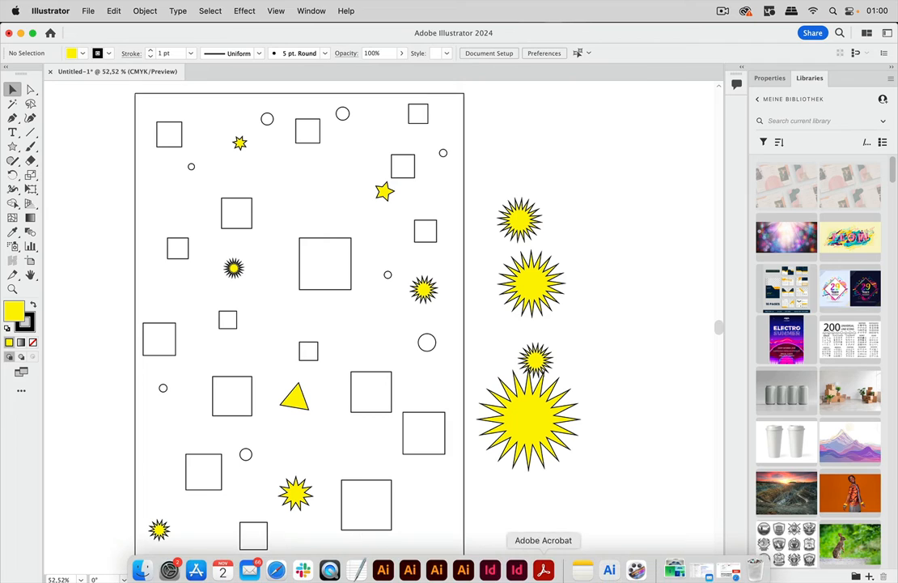
pyautogui.click(610, 564)
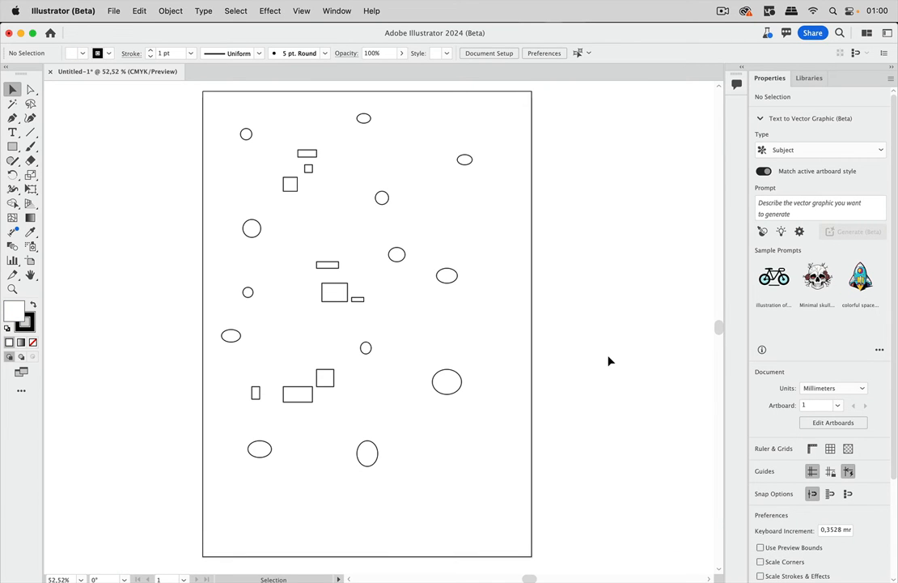
pyautogui.click(339, 10)
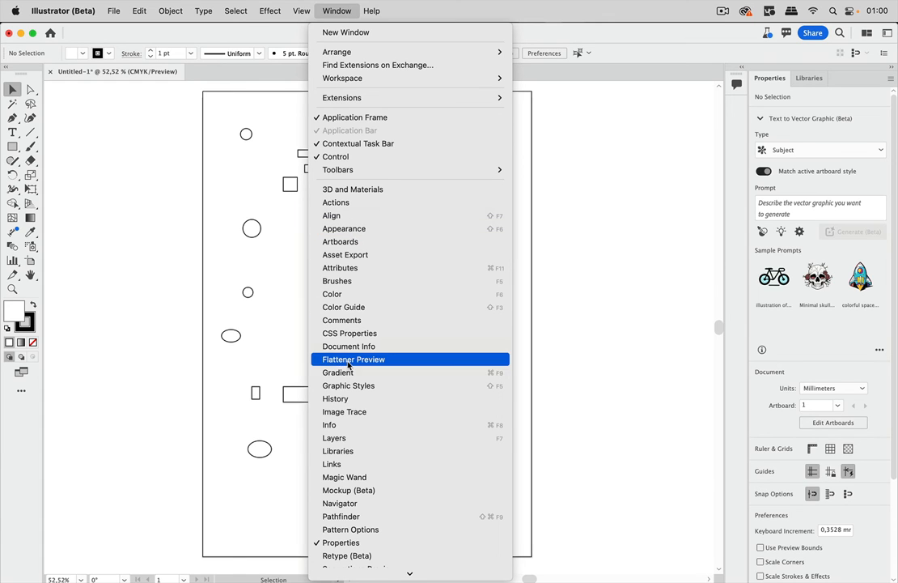
pyautogui.click(346, 438)
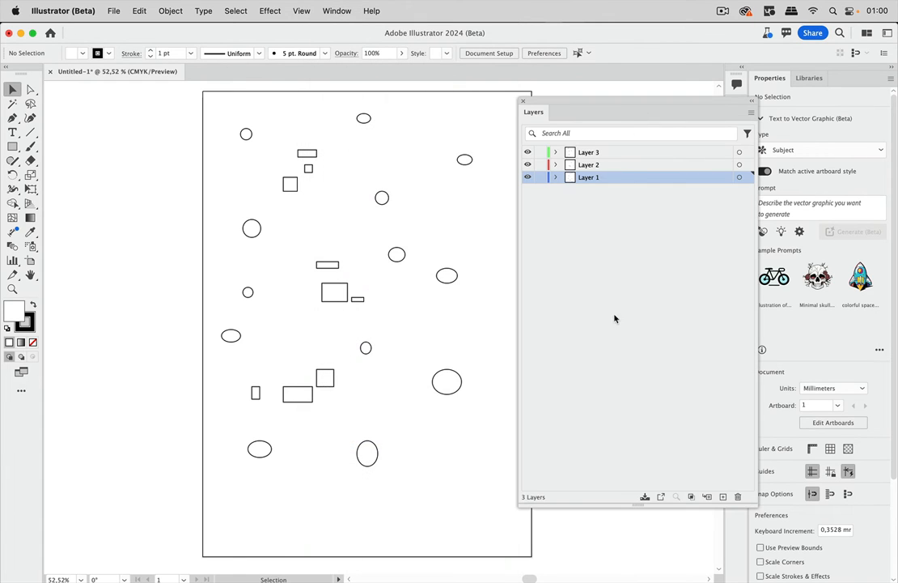
pyautogui.moveTo(633, 505); pyautogui.dragTo(632, 277)
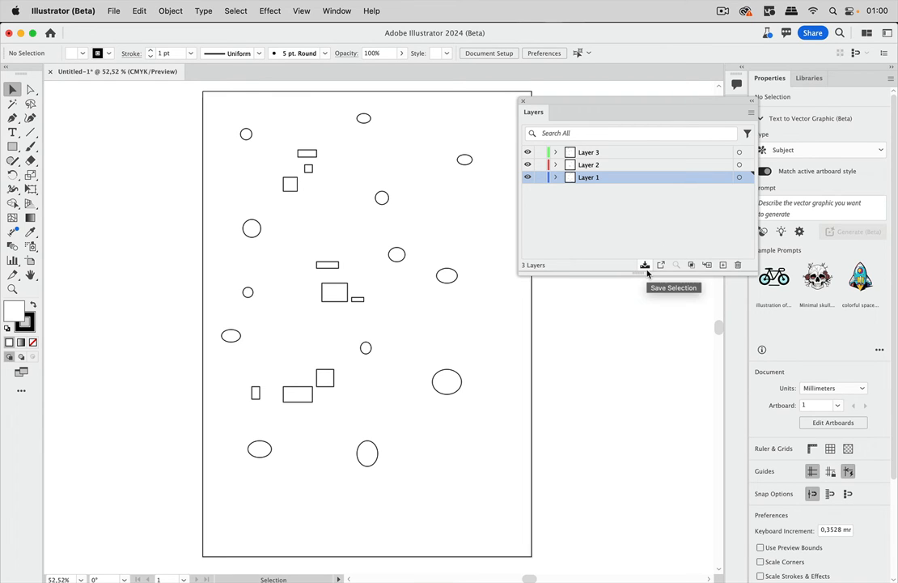
# Select six rectangles from the upper, middle and lower clusters together, leaving the smallest ones out.
pyautogui.click(292, 185)
pyautogui.keyDown('shift'); pyautogui.click(309, 153); pyautogui.keyUp('shift')
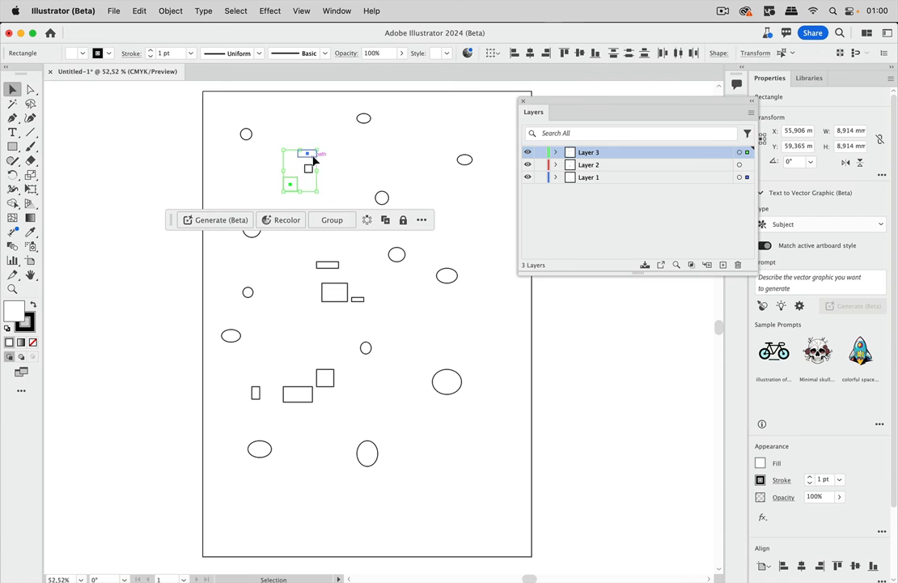
pyautogui.keyDown('shift'); pyautogui.click(330, 265); pyautogui.keyUp('shift')
pyautogui.keyDown('shift'); pyautogui.click(344, 288); pyautogui.keyUp('shift')
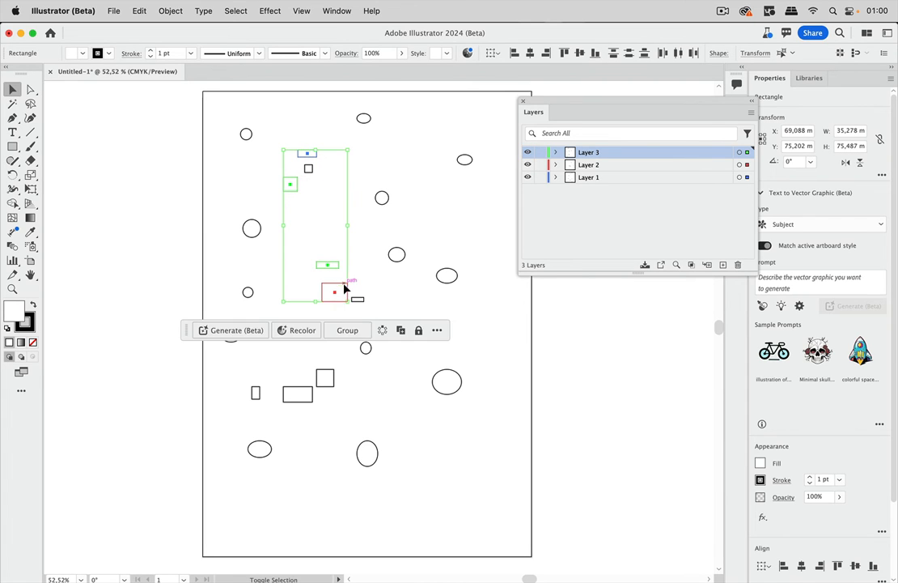
pyautogui.keyDown('shift'); pyautogui.click(328, 378); pyautogui.keyUp('shift')
pyautogui.keyDown('shift'); pyautogui.click(300, 396); pyautogui.keyUp('shift')
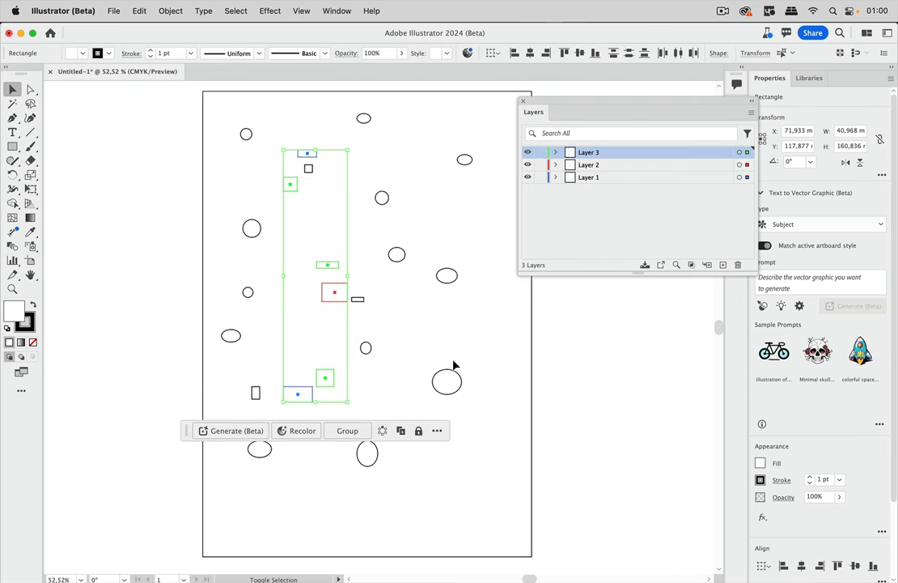
# Save the selected rectangles from the Layers panel as a selection named "Rectangles" and check that it is listed among the saved selections.
pyautogui.click(645, 268)
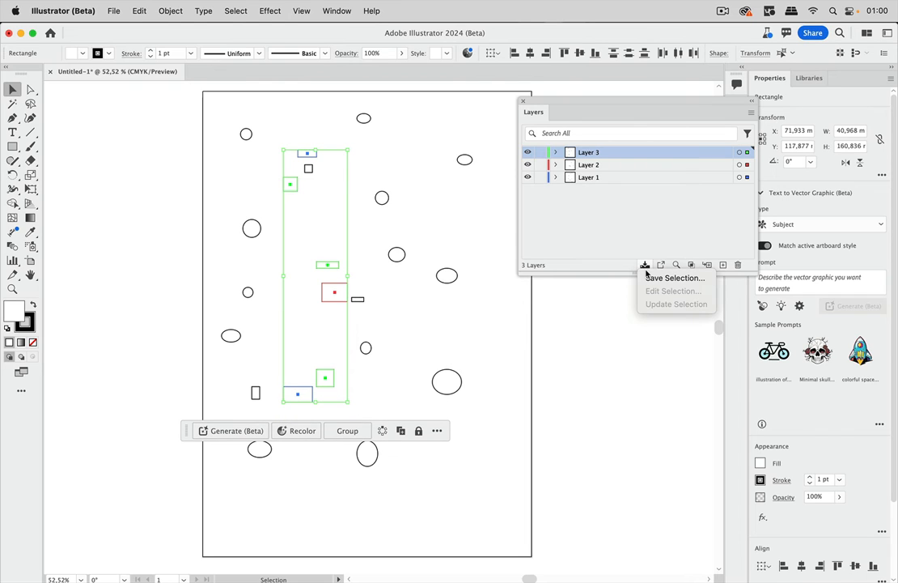
pyautogui.click(652, 278)
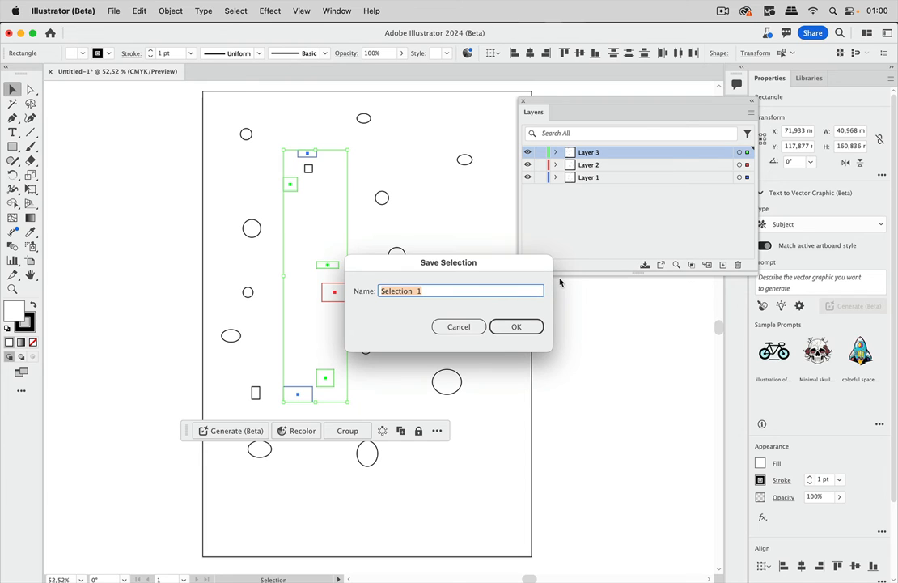
pyautogui.write('Rec')
pyautogui.write('gle')
pyautogui.press('Return')
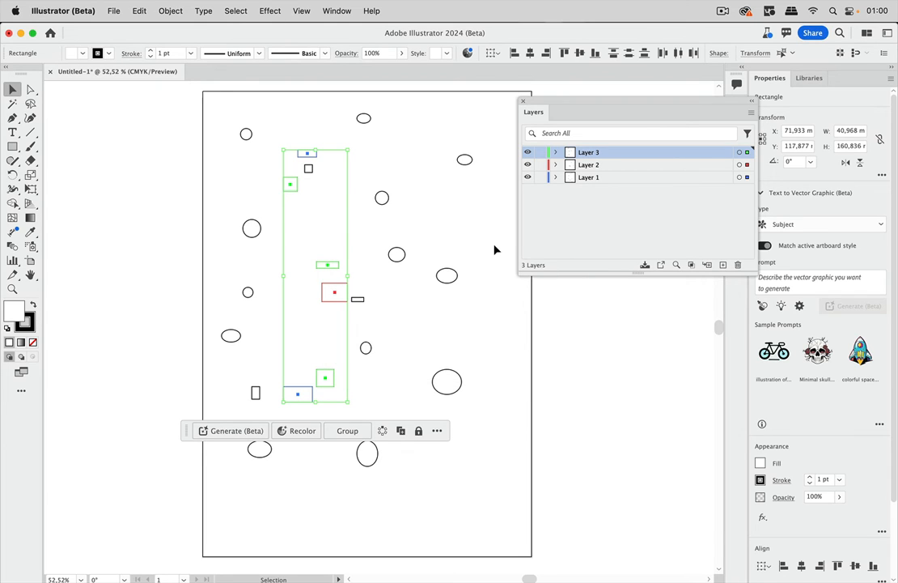
pyautogui.click(237, 11)
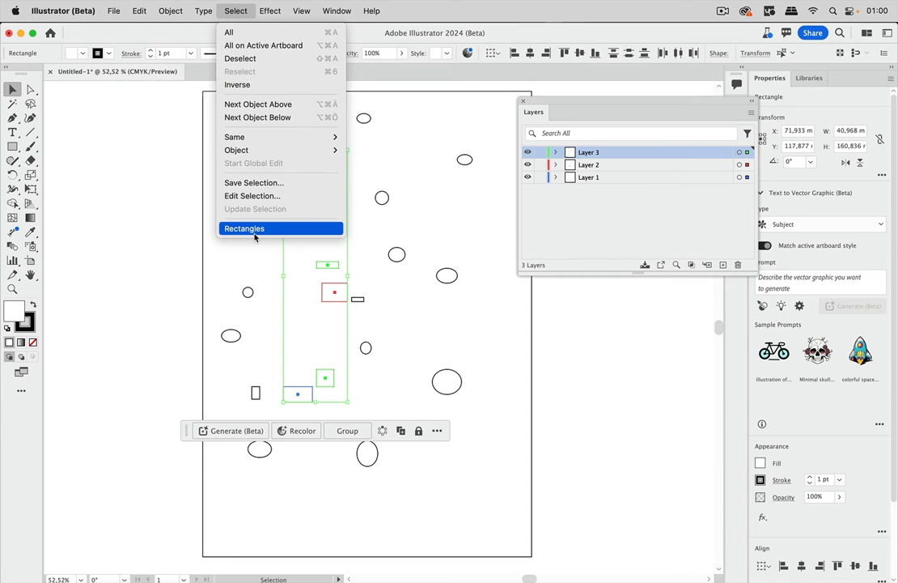
pyautogui.click(234, 12)
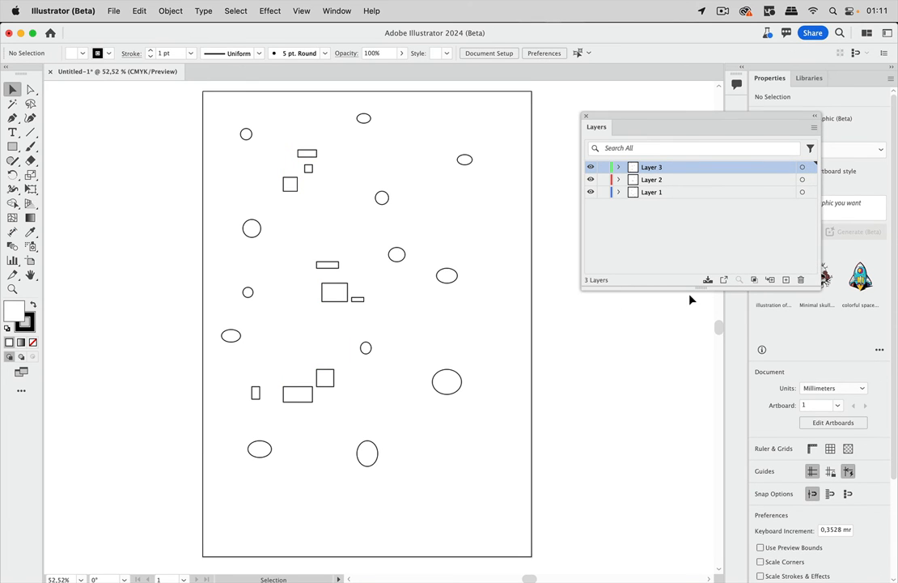
# Recall the saved "Rectangles" selection from the Layers panel, move its shapes slightly up and left, and deselect them.
pyautogui.click(708, 280)
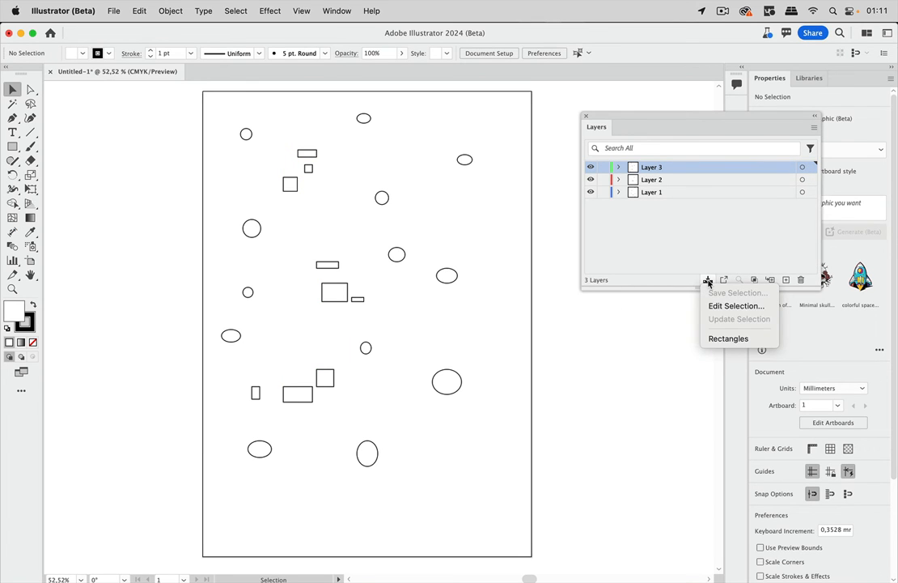
pyautogui.click(728, 338)
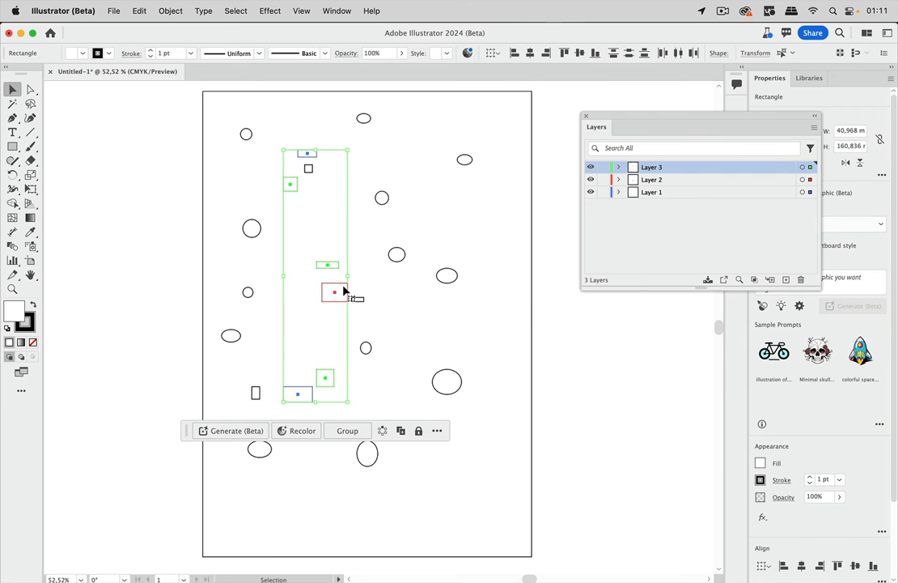
pyautogui.moveTo(339, 293); pyautogui.dragTo(314, 285)
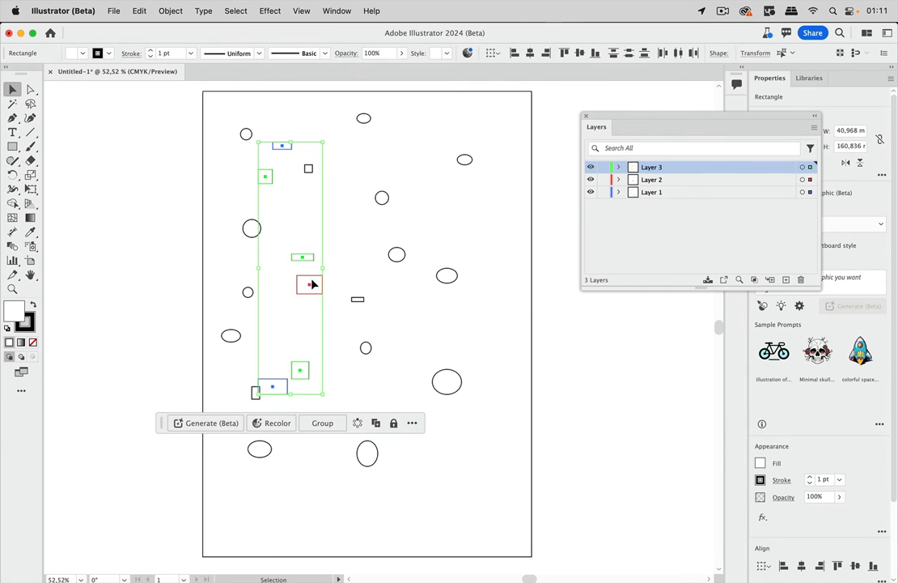
pyautogui.click(346, 233)
# Select the small circle right of the upper rectangles, deselect it, and recall the saved "Rectangles" selection again.
pyautogui.click(381, 202)
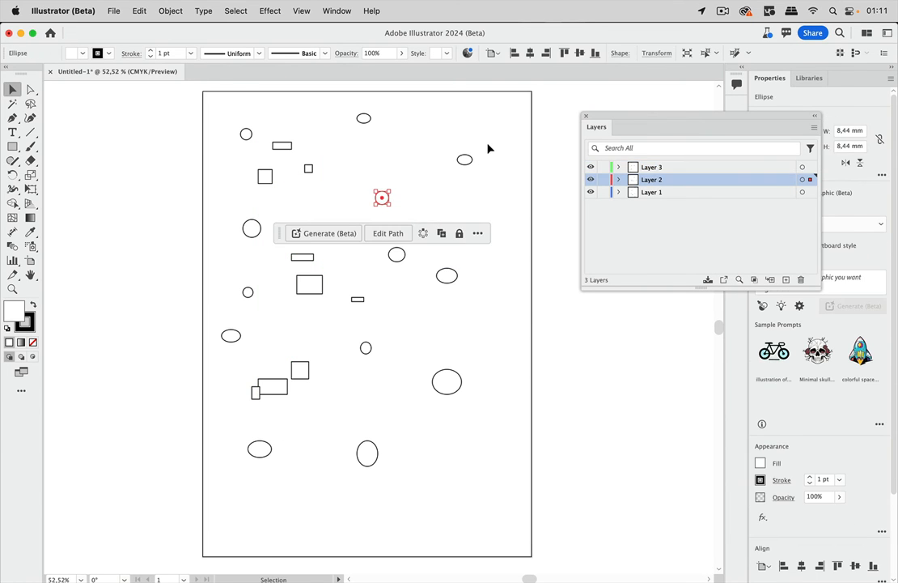
pyautogui.click(456, 163)
pyautogui.click(417, 122)
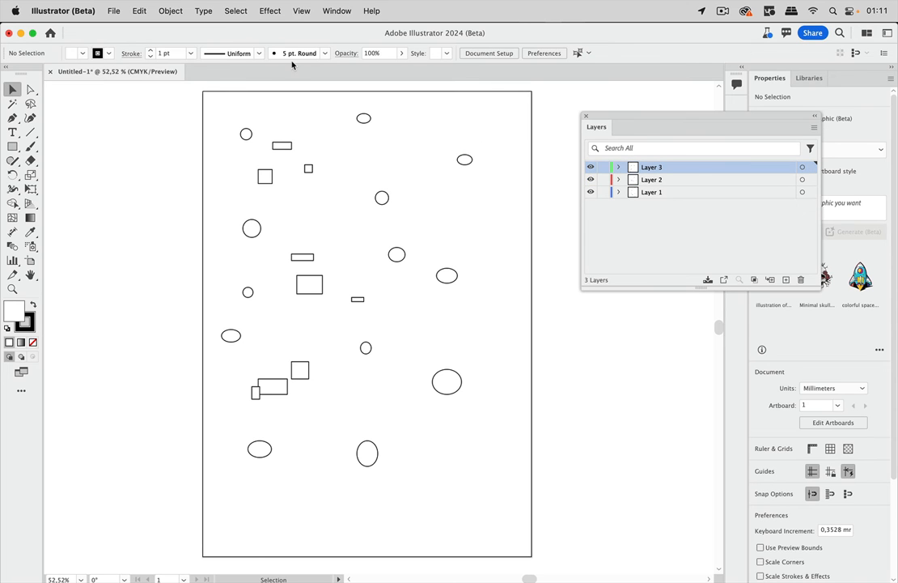
pyautogui.click(235, 11)
pyautogui.click(244, 226)
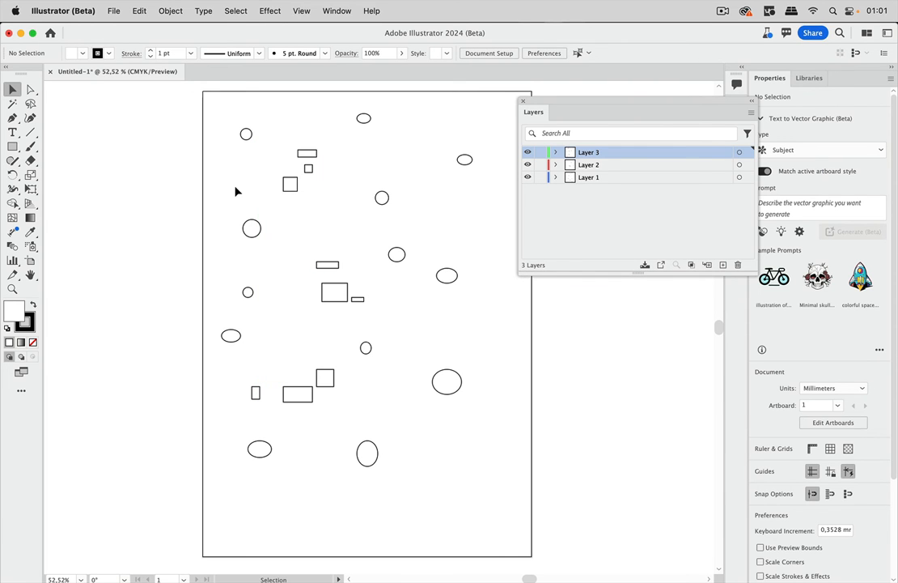
# Review the Dimension tool's options, first in linear mode and again after switching the tool to angle dimensions.
pyautogui.doubleClick(14, 233)
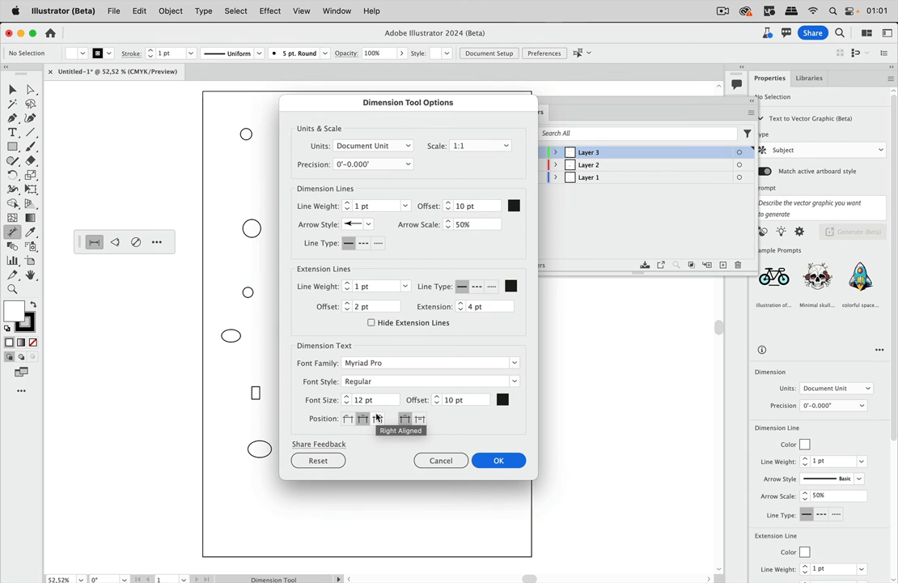
pyautogui.click(502, 462)
pyautogui.click(116, 243)
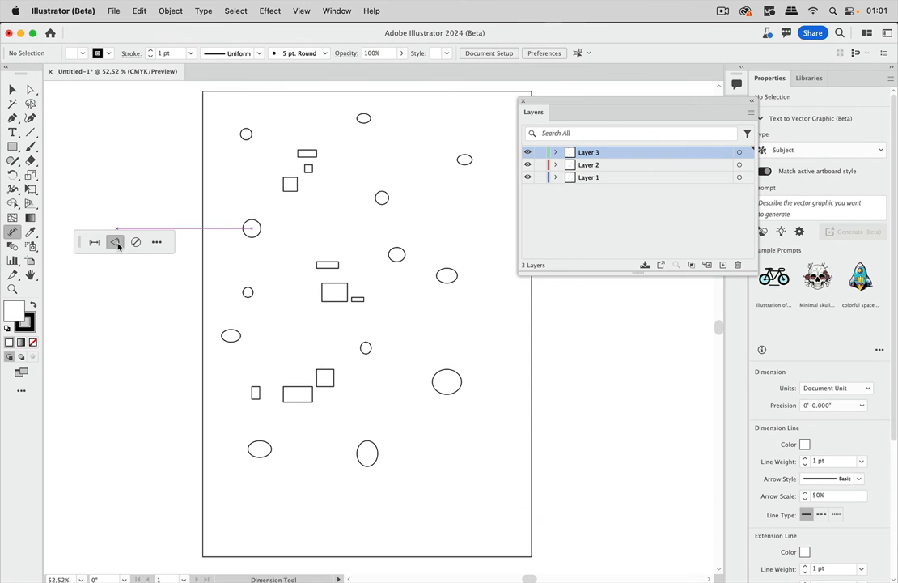
pyautogui.doubleClick(14, 235)
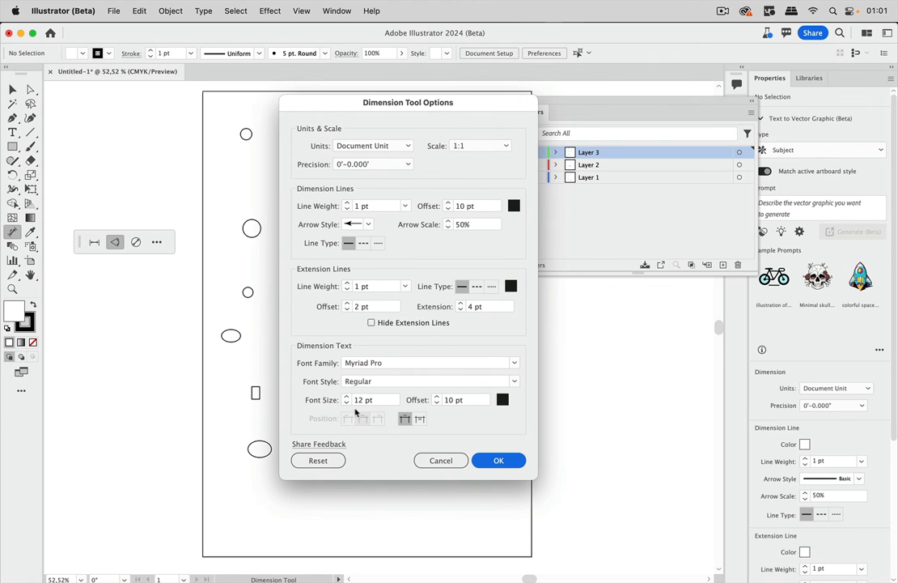